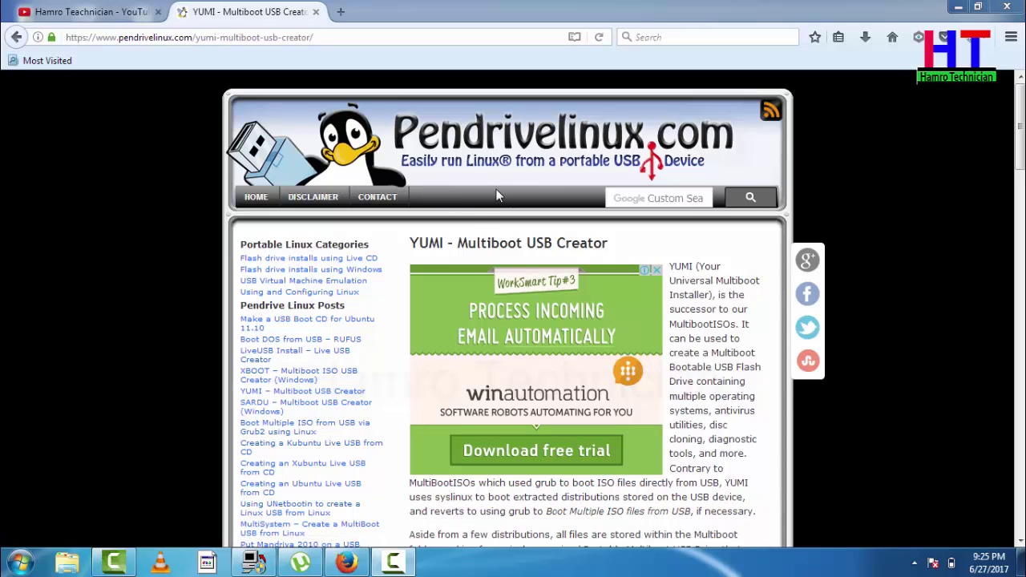
Switch to YUMI, accept its license agreement, and select M:\ MULTIBOOT as the USB device with all drives shown.
{"action": "left_click", "coordinate": [253, 563]}
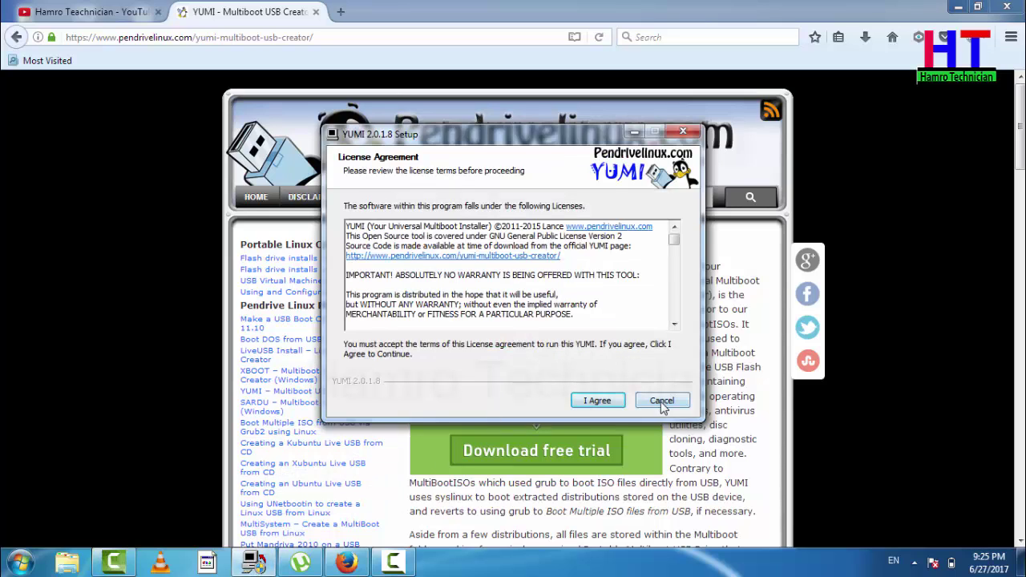
{"action": "left_click", "coordinate": [612, 402]}
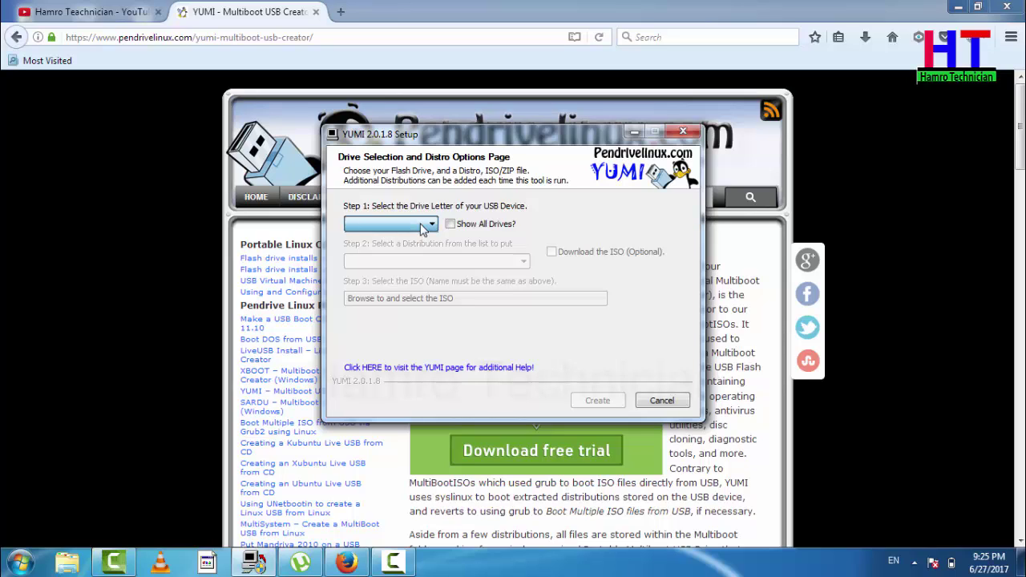
{"action": "left_click", "coordinate": [450, 224]}
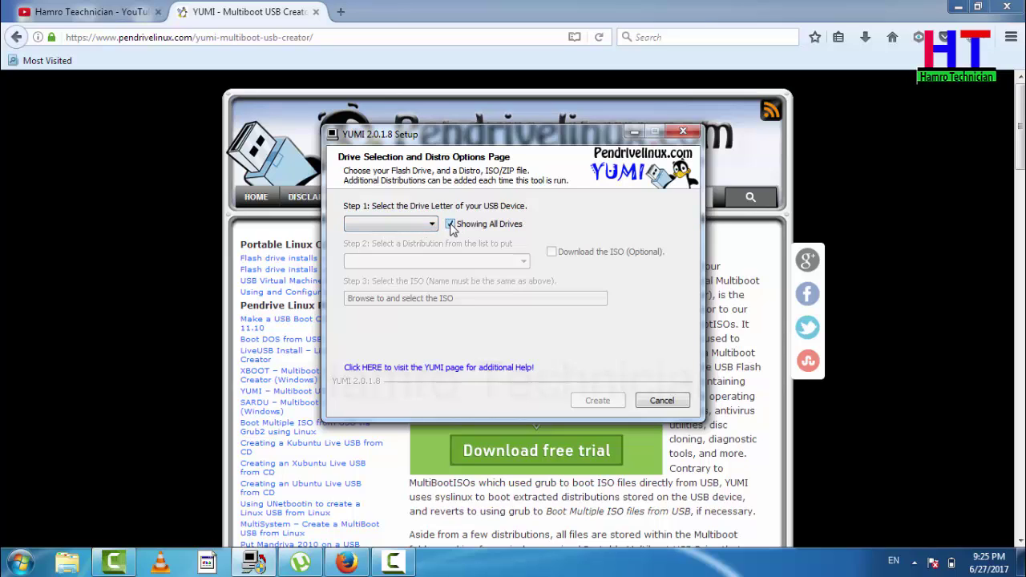
{"action": "left_click", "coordinate": [432, 225]}
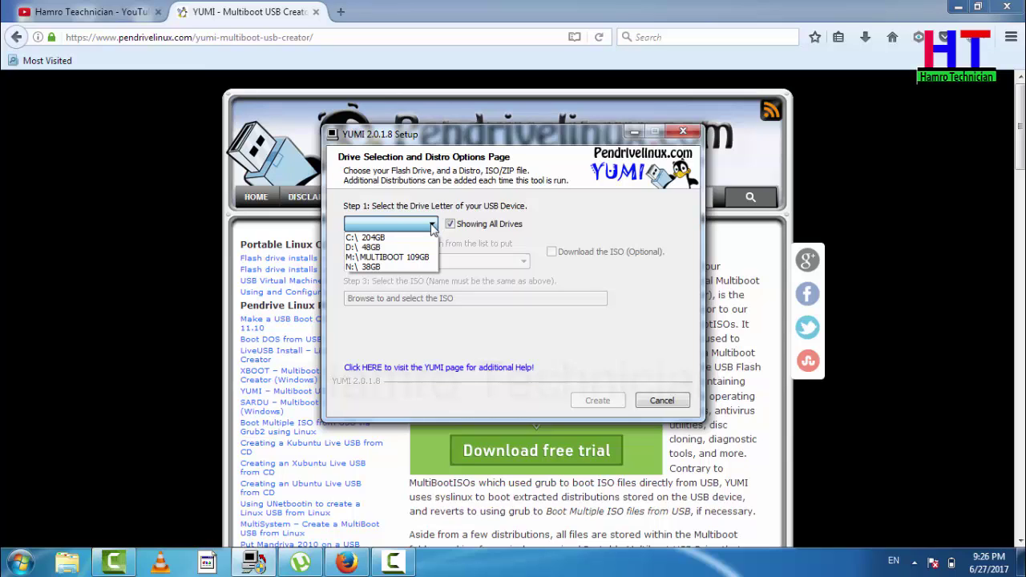
{"action": "left_click", "coordinate": [397, 257]}
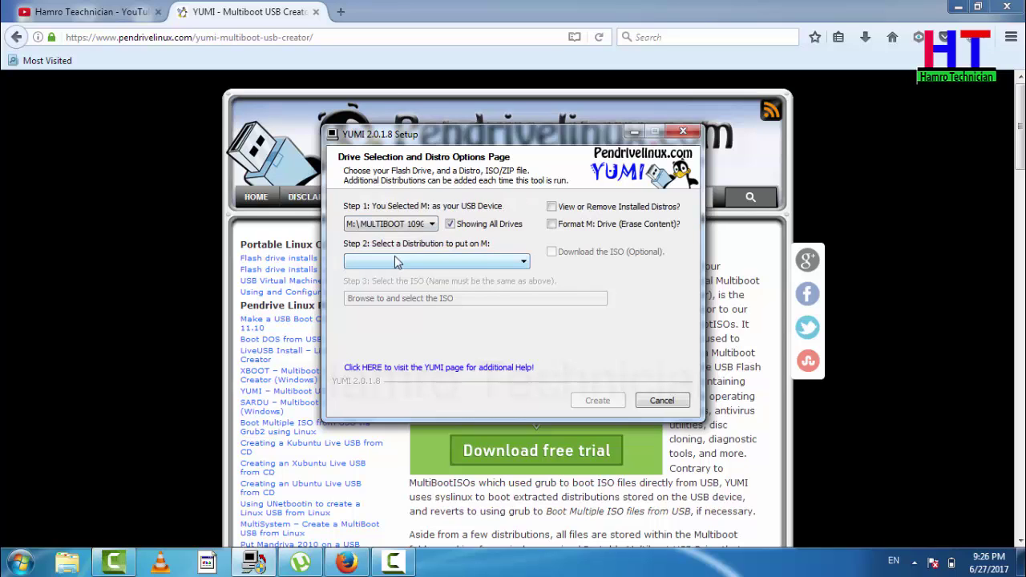
Choose Windows Vista/7/8 Installer as the distribution to put on drive M:.
{"action": "left_click", "coordinate": [394, 259]}
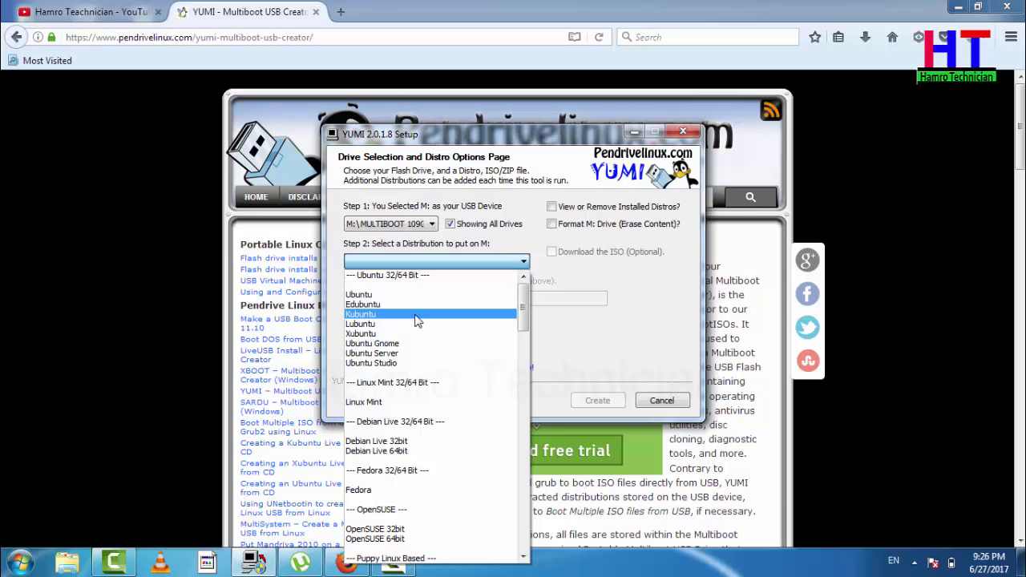
{"action": "scroll", "coordinate": [469, 334], "scroll_direction": "down", "scroll_amount": 20}
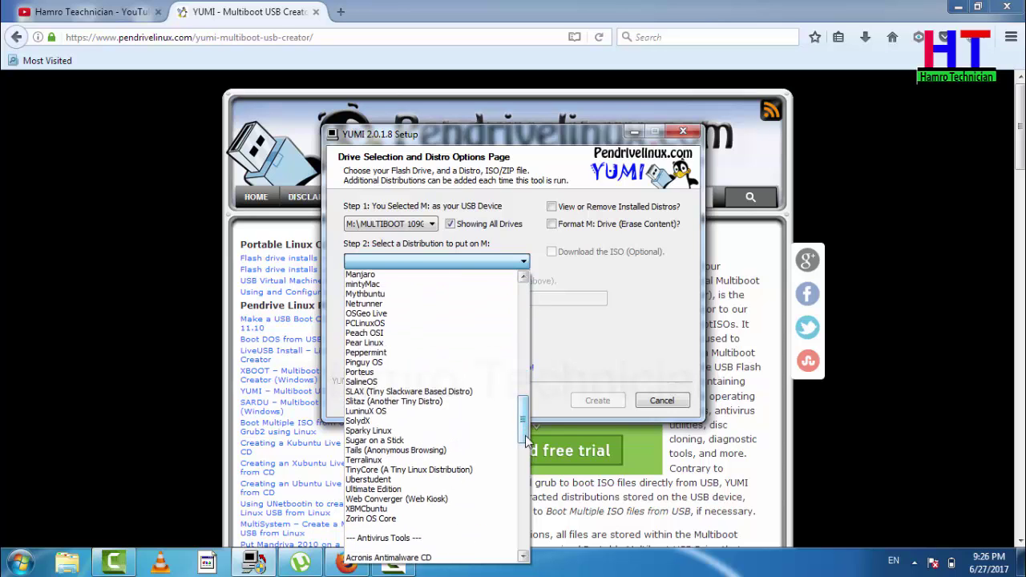
{"action": "scroll", "coordinate": [513, 501], "scroll_direction": "down", "scroll_amount": 7}
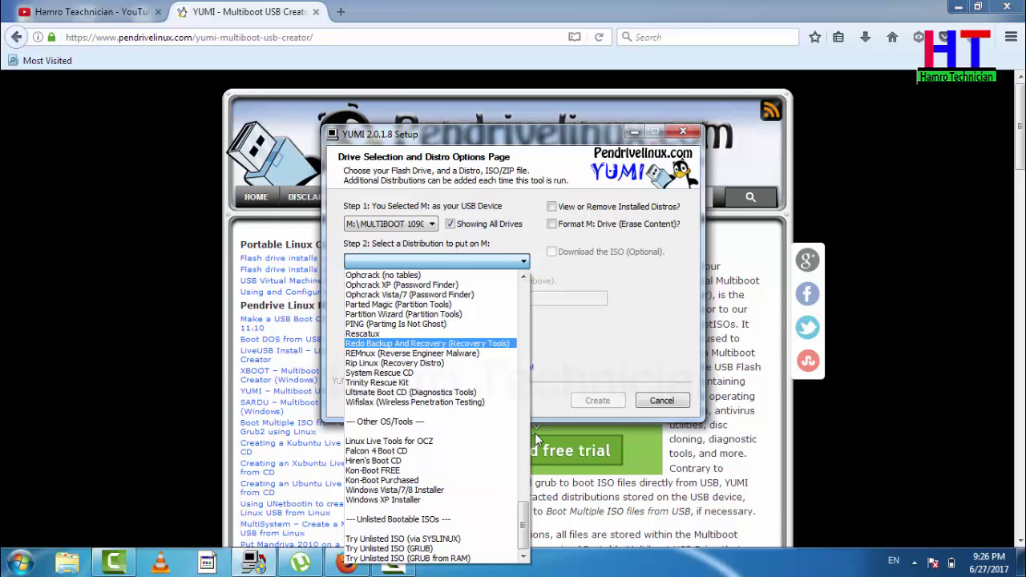
{"action": "left_click_drag", "start_coordinate": [523, 525], "coordinate": [461, 492]}
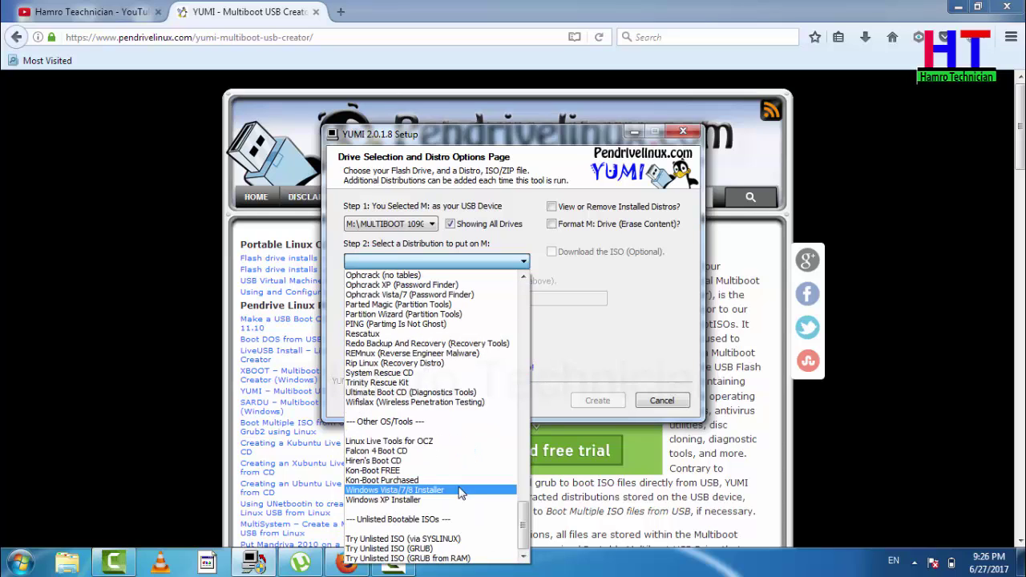
{"action": "left_click", "coordinate": [461, 490]}
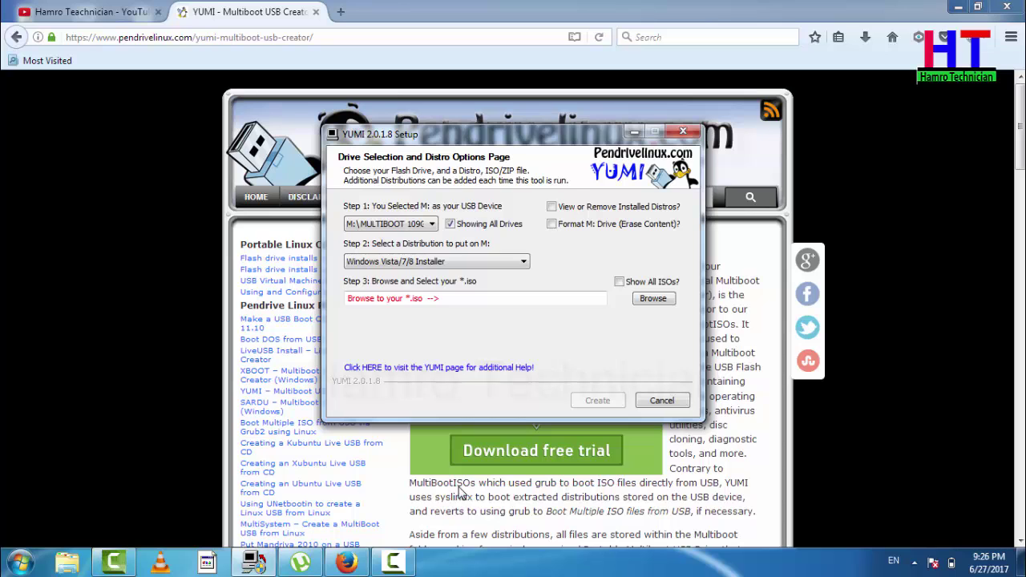
Select the "win7all in one" ISO from Downloads > Programs > ISO and start creating the installer on drive M:, approving the listed actions.
{"action": "left_click", "coordinate": [654, 299]}
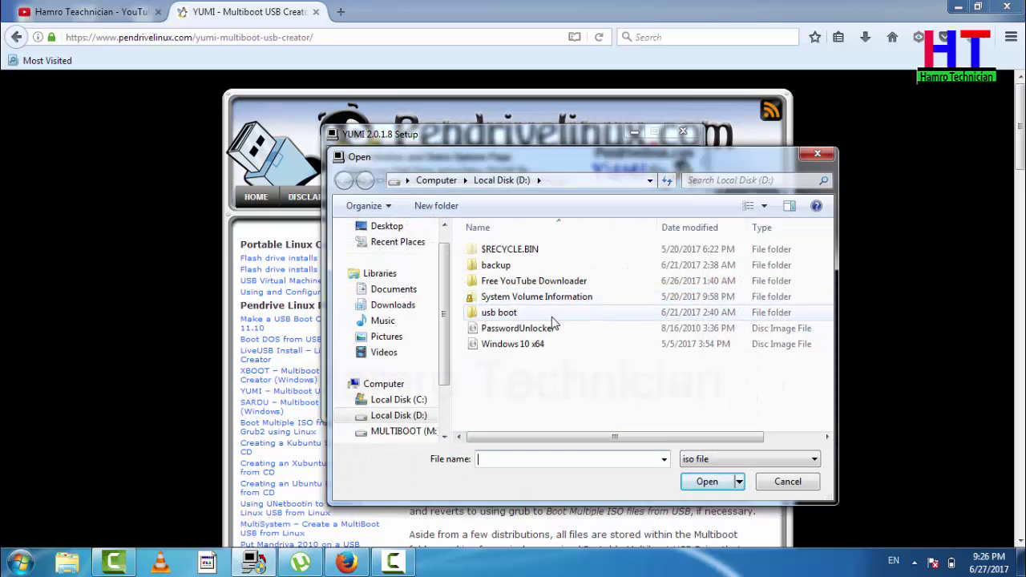
{"action": "left_click", "coordinate": [535, 347]}
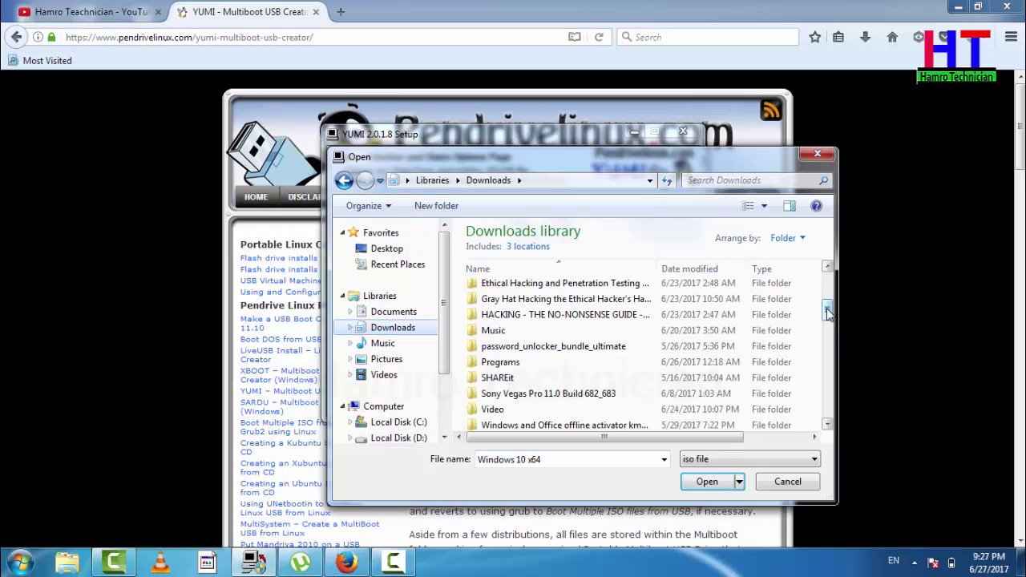
{"action": "scroll", "coordinate": [828, 313], "scroll_direction": "down", "scroll_amount": 3}
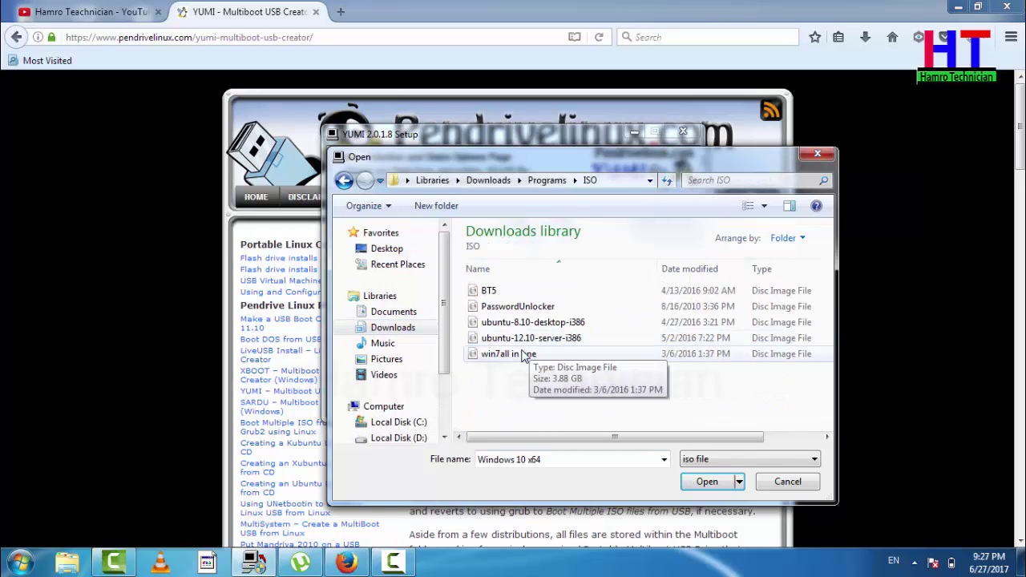
{"action": "left_click", "coordinate": [522, 354]}
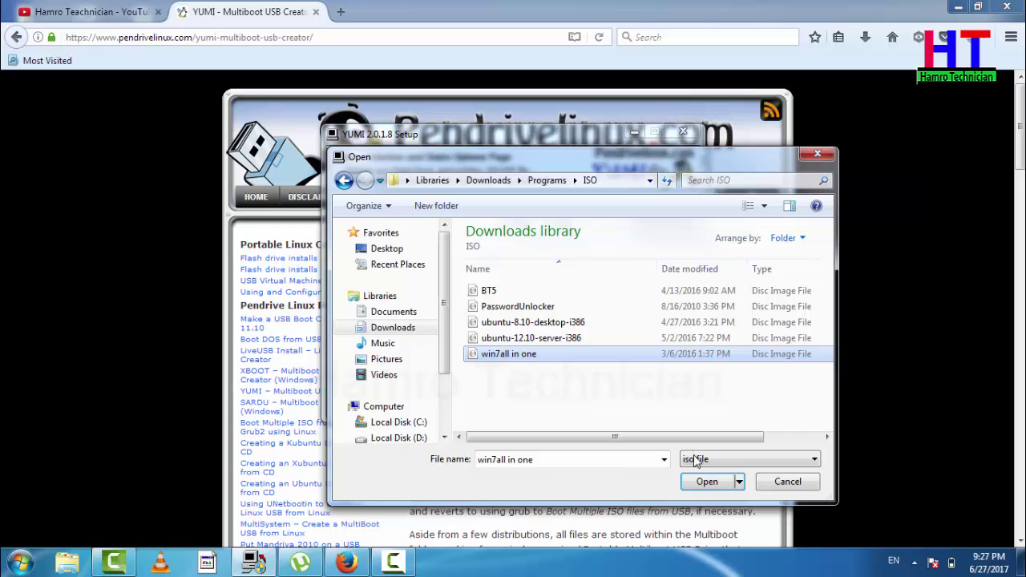
{"action": "left_click", "coordinate": [706, 481]}
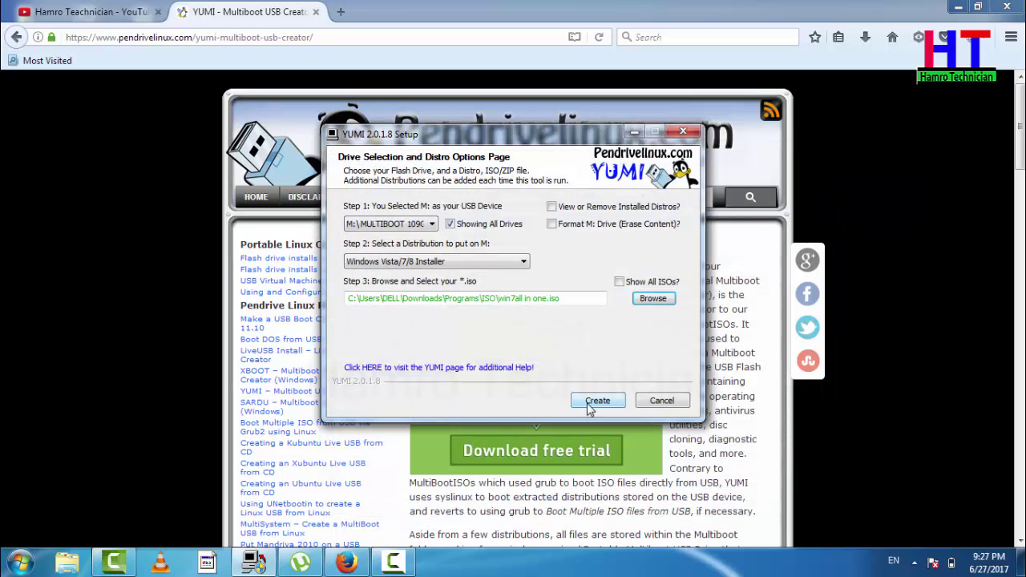
{"action": "left_click", "coordinate": [594, 407]}
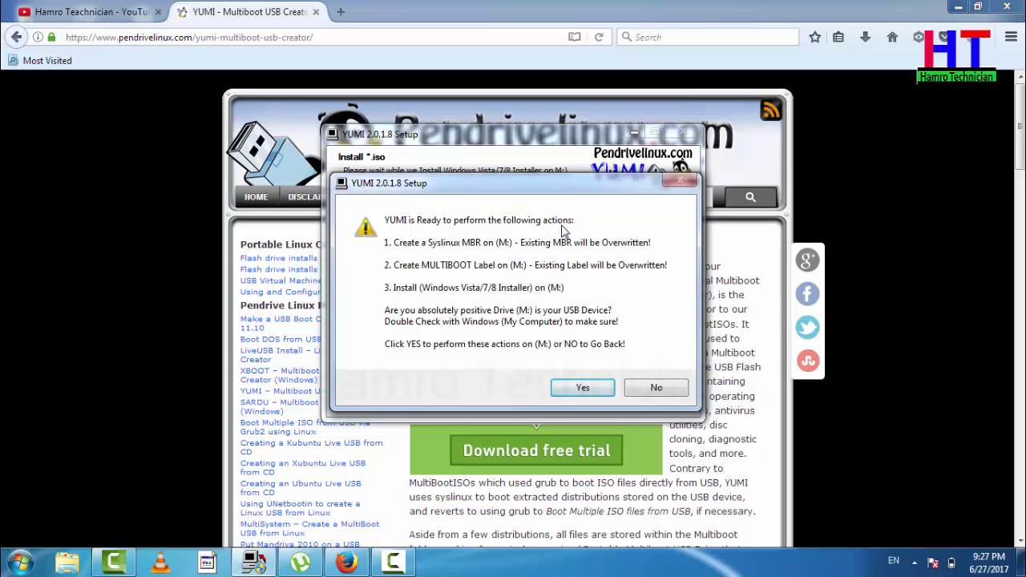
{"action": "left_click", "coordinate": [570, 387]}
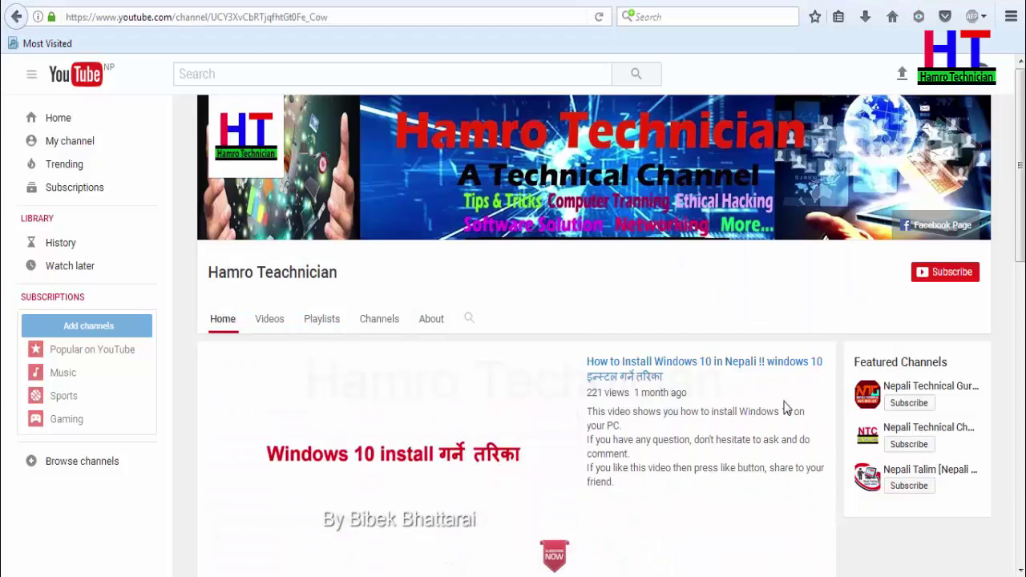
Subscribe to the Hamro Teachnician YouTube channel with public subscriptions and save the setting to receive all its notifications.
{"action": "left_click", "coordinate": [928, 274]}
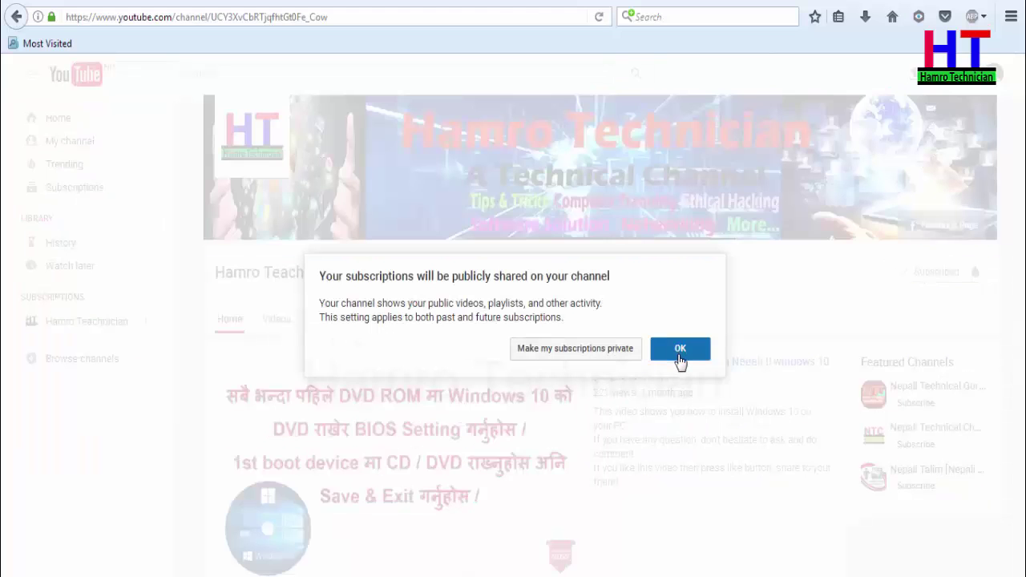
{"action": "left_click", "coordinate": [680, 350]}
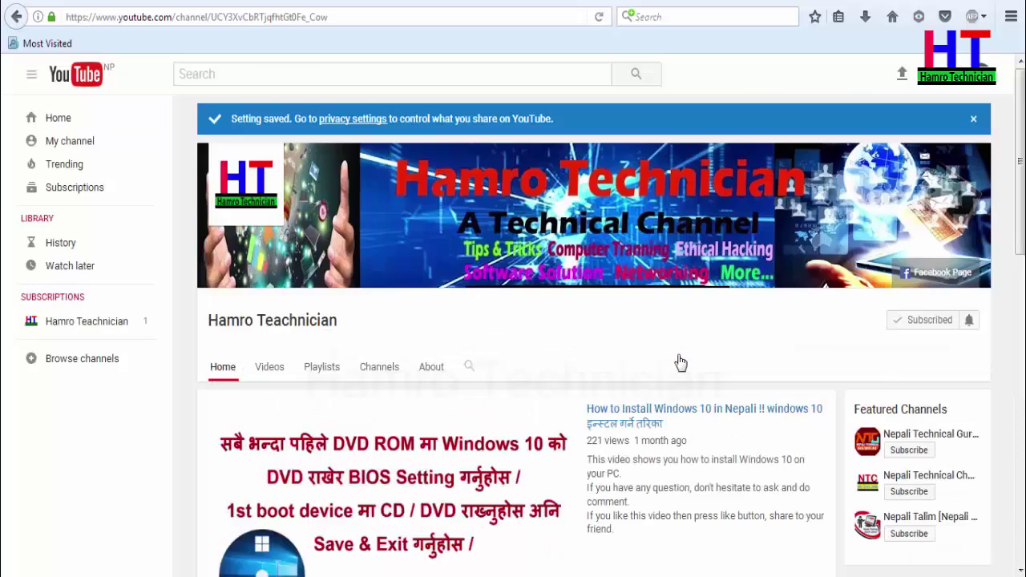
{"action": "left_click", "coordinate": [969, 322]}
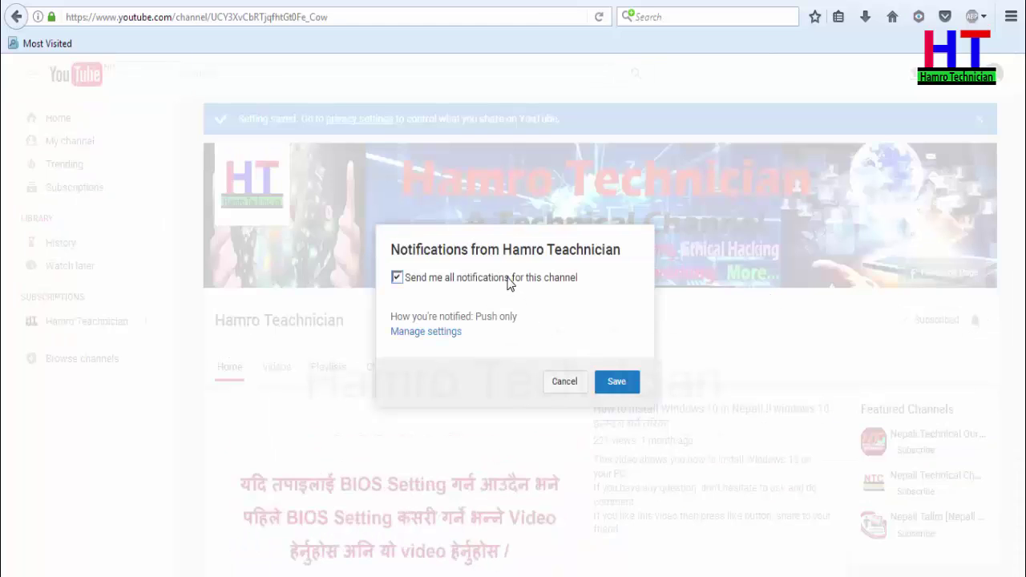
{"action": "left_click", "coordinate": [617, 383]}
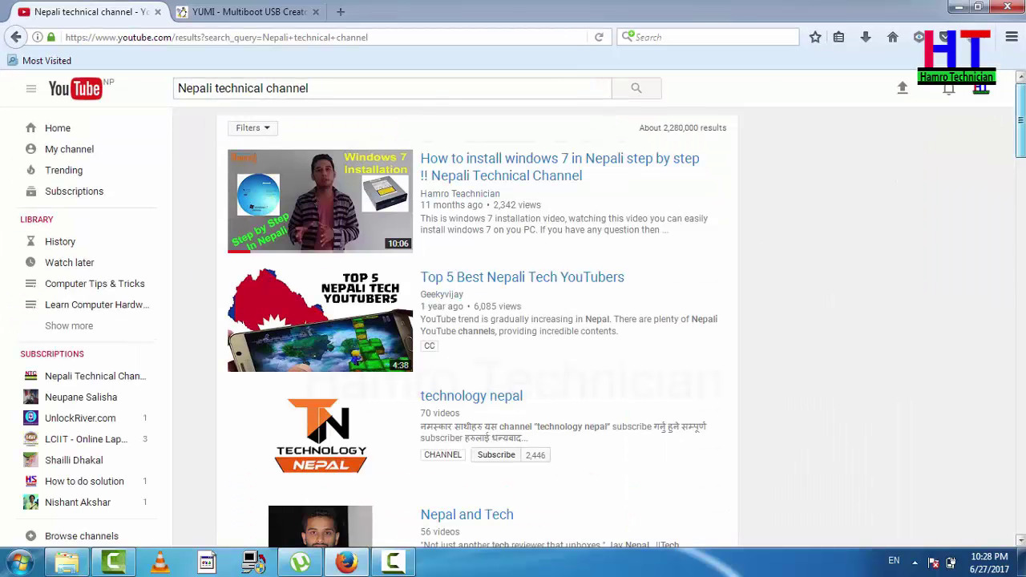
Look through the YouTube search results for "Nepali technical channel" and return to the start of the list.
{"action": "scroll", "coordinate": [831, 211], "scroll_direction": "down", "scroll_amount": 3}
{"action": "scroll", "coordinate": [514, 321], "scroll_direction": "down", "scroll_amount": 6}
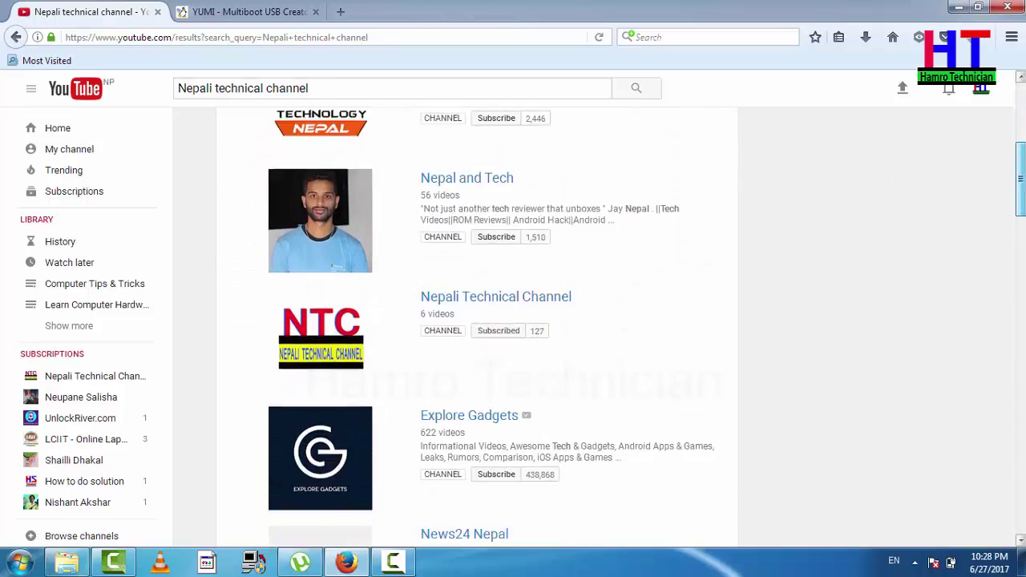
{"action": "scroll", "coordinate": [513, 321], "scroll_direction": "down", "scroll_amount": 6}
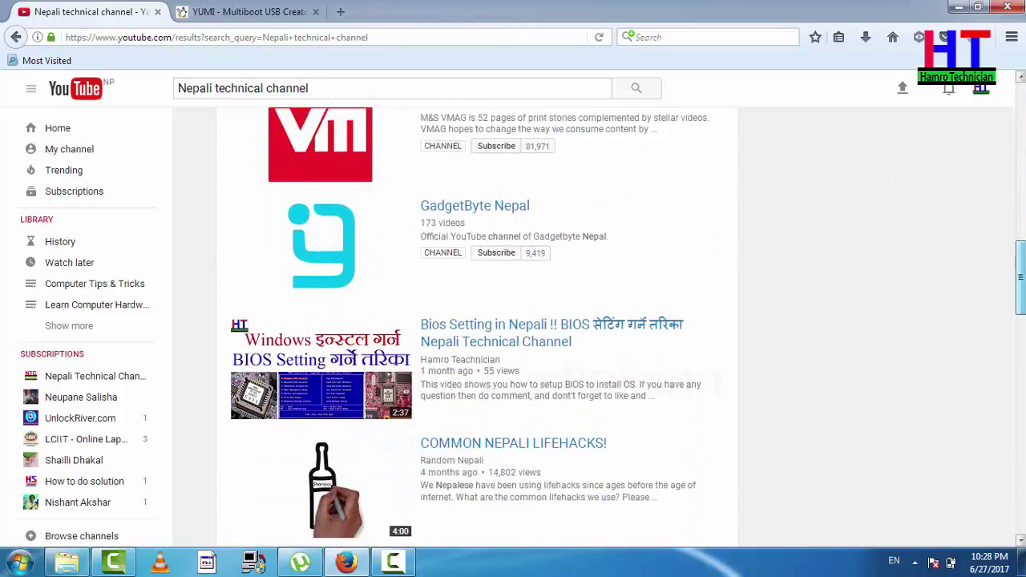
{"action": "scroll", "coordinate": [513, 321], "scroll_direction": "down", "scroll_amount": 6}
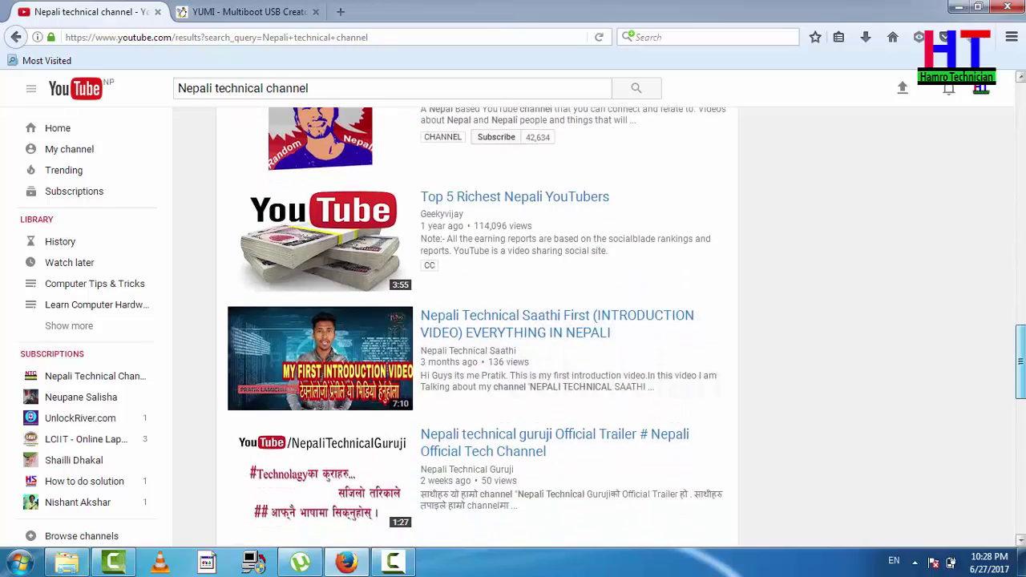
{"action": "scroll", "coordinate": [513, 321], "scroll_direction": "down", "scroll_amount": 7}
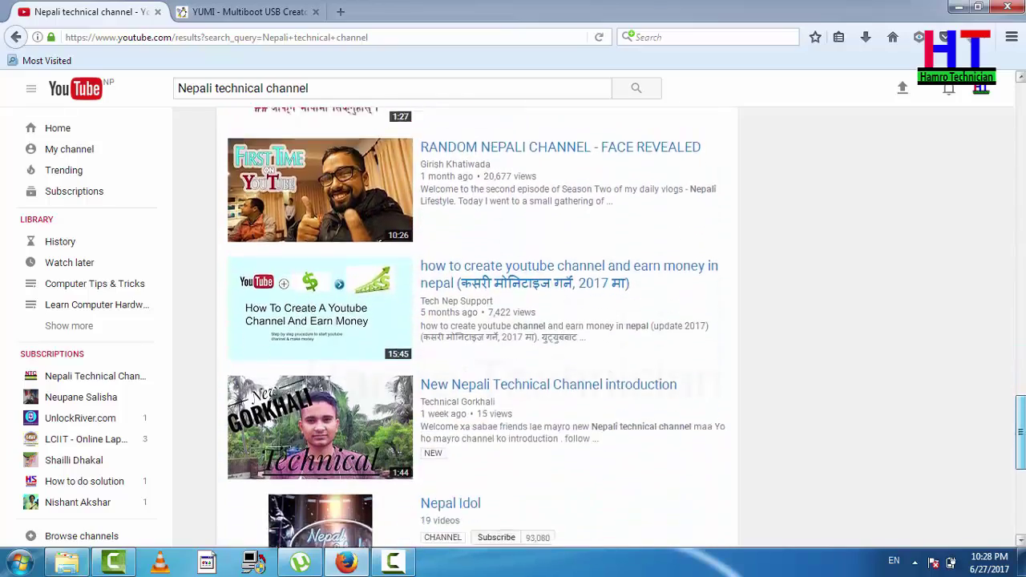
{"action": "left_click_drag", "start_coordinate": [1018, 454], "coordinate": [1011, 100]}
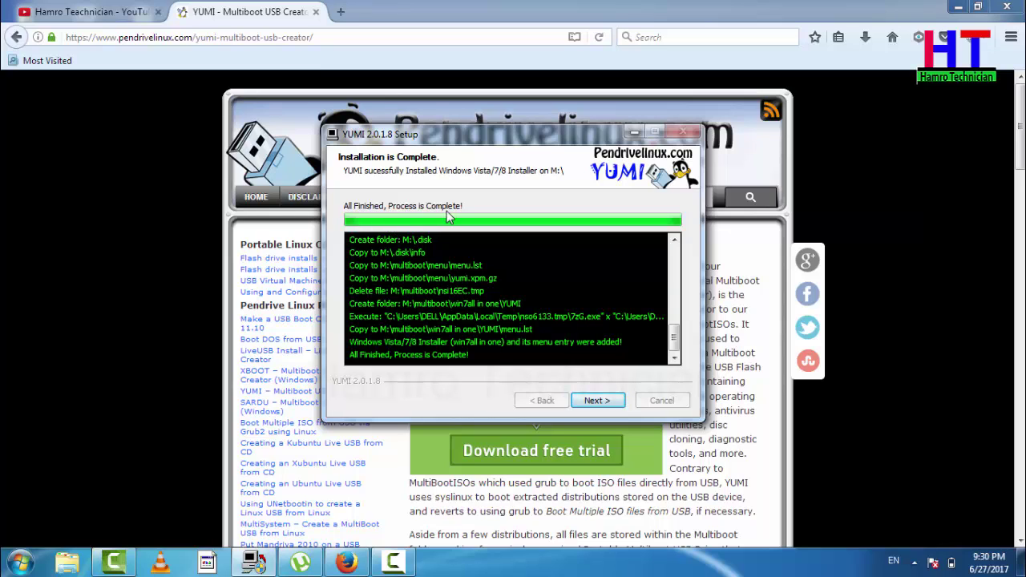
Continue from the finished installation to add another ISO on M:, choosing Try Unlisted ISO (via SYSLINUX) as the distribution.
{"action": "left_click", "coordinate": [586, 403]}
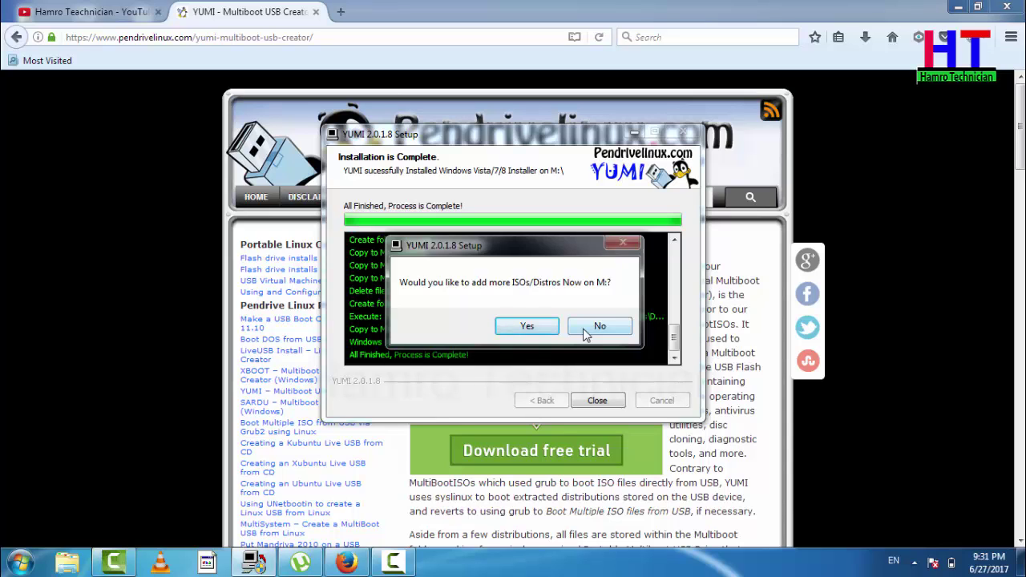
{"action": "left_click", "coordinate": [526, 329]}
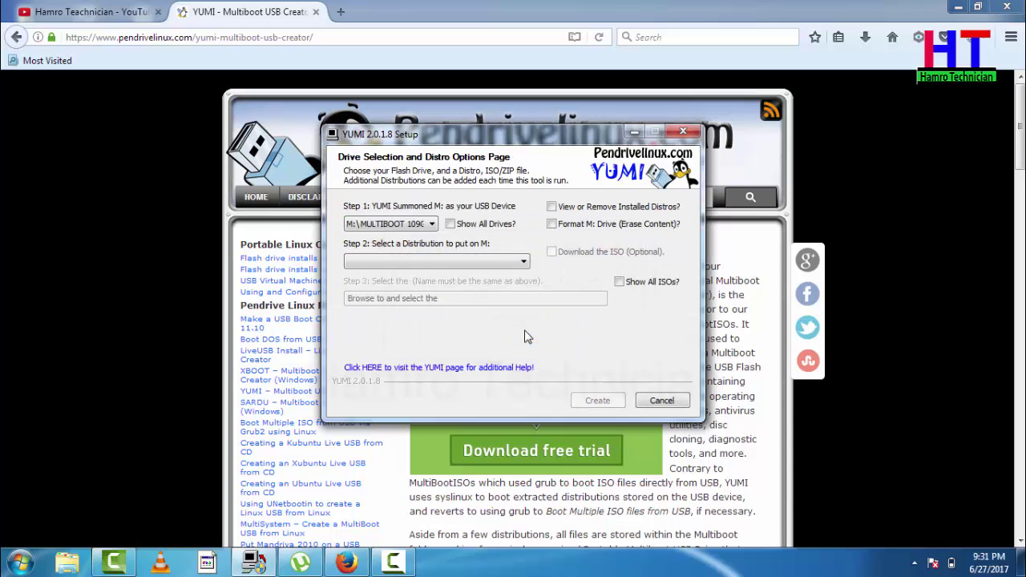
{"action": "left_click", "coordinate": [494, 265]}
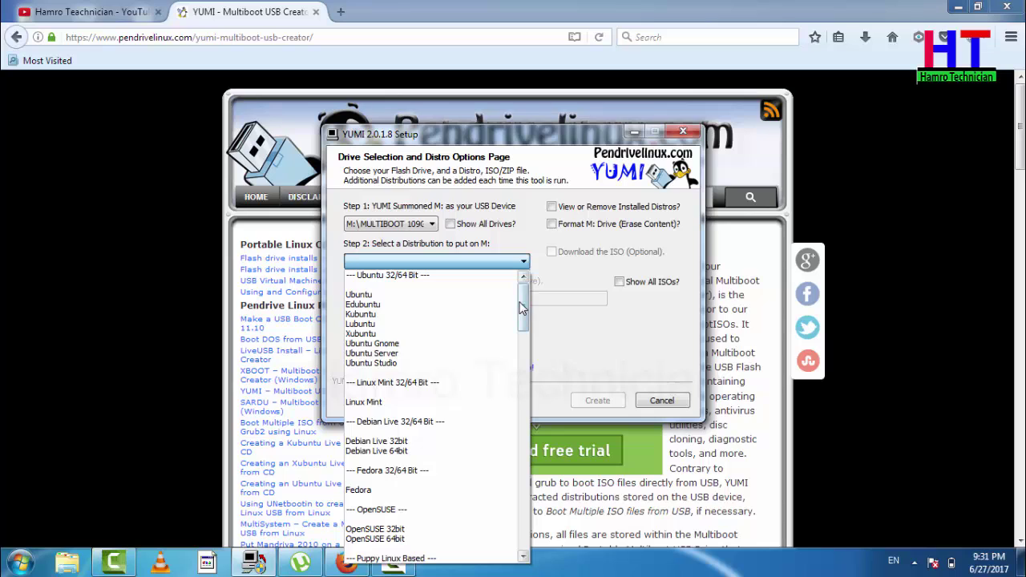
{"action": "scroll", "coordinate": [523, 553], "scroll_direction": "down", "scroll_amount": 20}
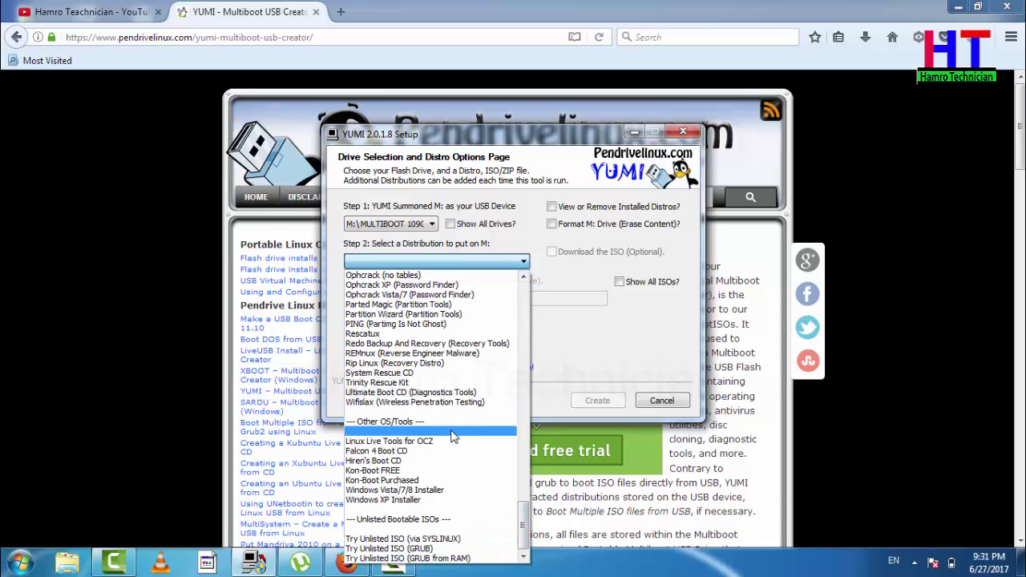
{"action": "left_click", "coordinate": [413, 540]}
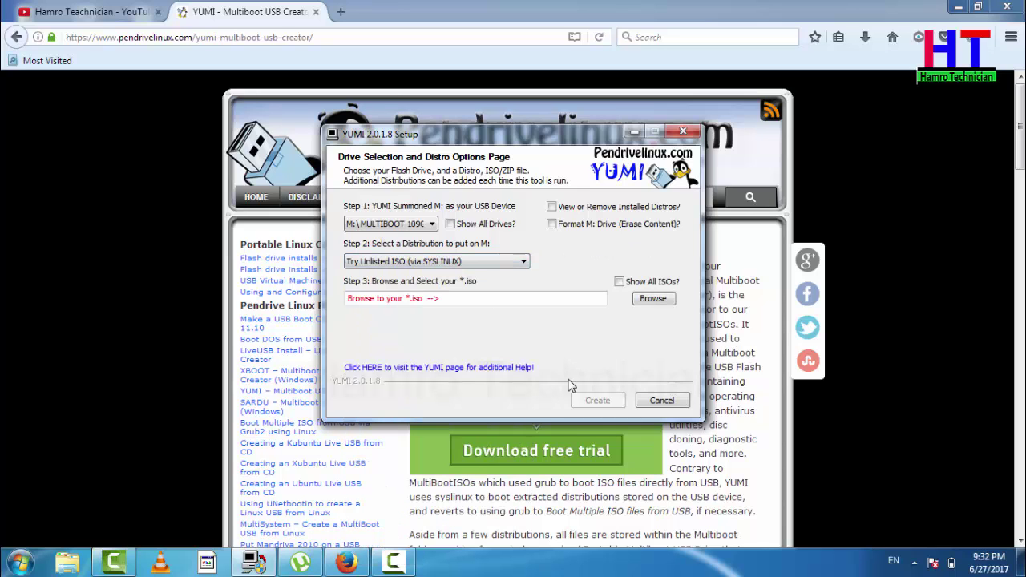
Try to install the PasswordUnlocker ISO from the ISO folder on drive M:.
{"action": "left_click", "coordinate": [654, 298]}
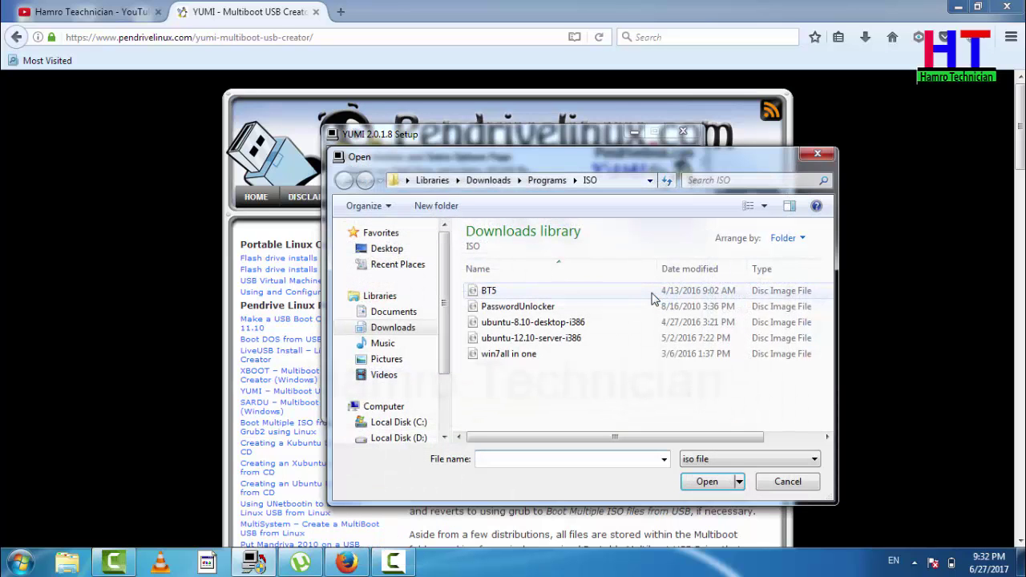
{"action": "left_click", "coordinate": [539, 307]}
{"action": "left_click", "coordinate": [706, 481]}
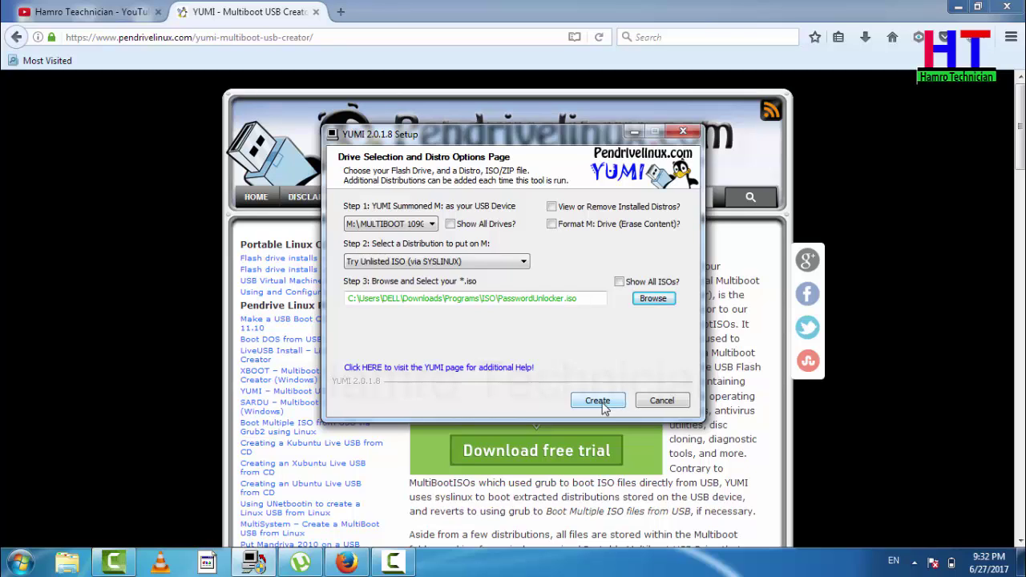
{"action": "left_click", "coordinate": [602, 403]}
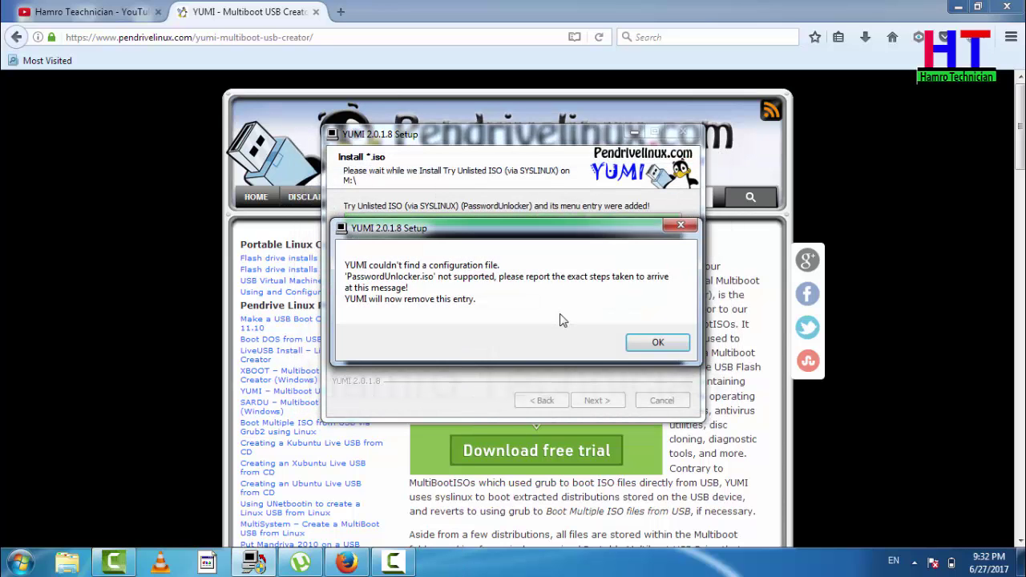
{"action": "left_click", "coordinate": [656, 344]}
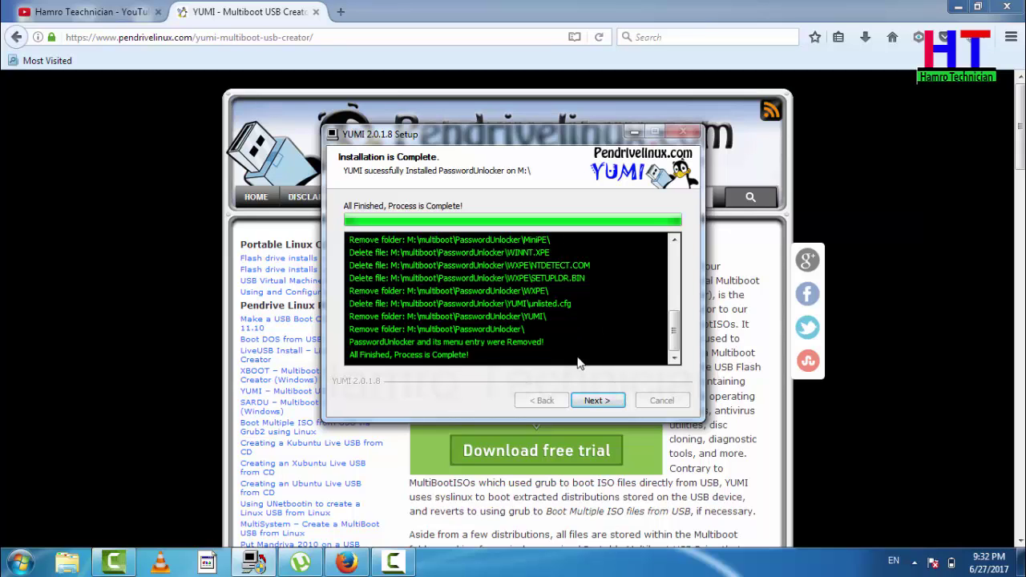
Finish the YUMI setup without adding more ISOs or distros and close it.
{"action": "left_click", "coordinate": [595, 400]}
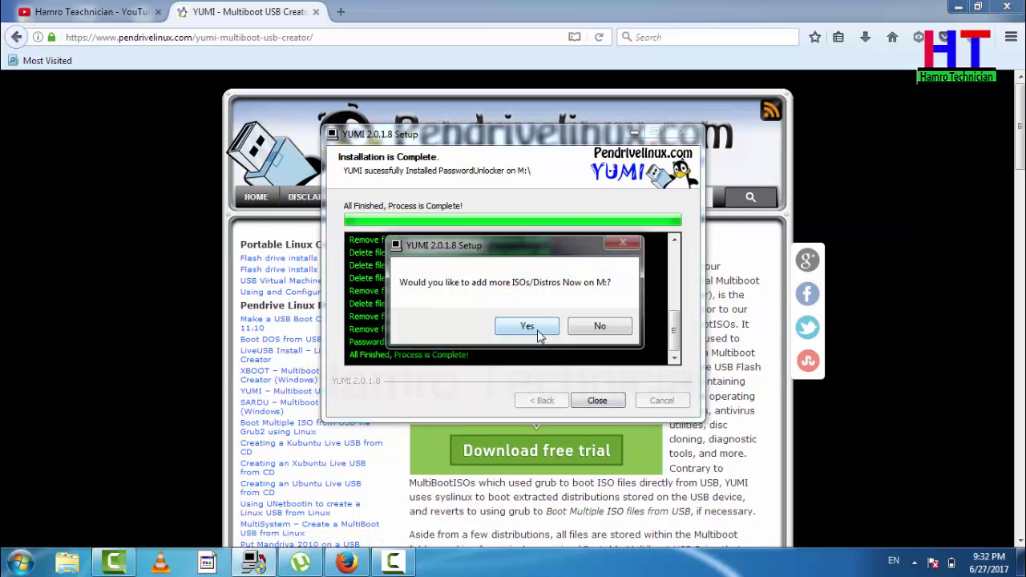
{"action": "left_click", "coordinate": [593, 327]}
{"action": "left_click", "coordinate": [599, 400]}
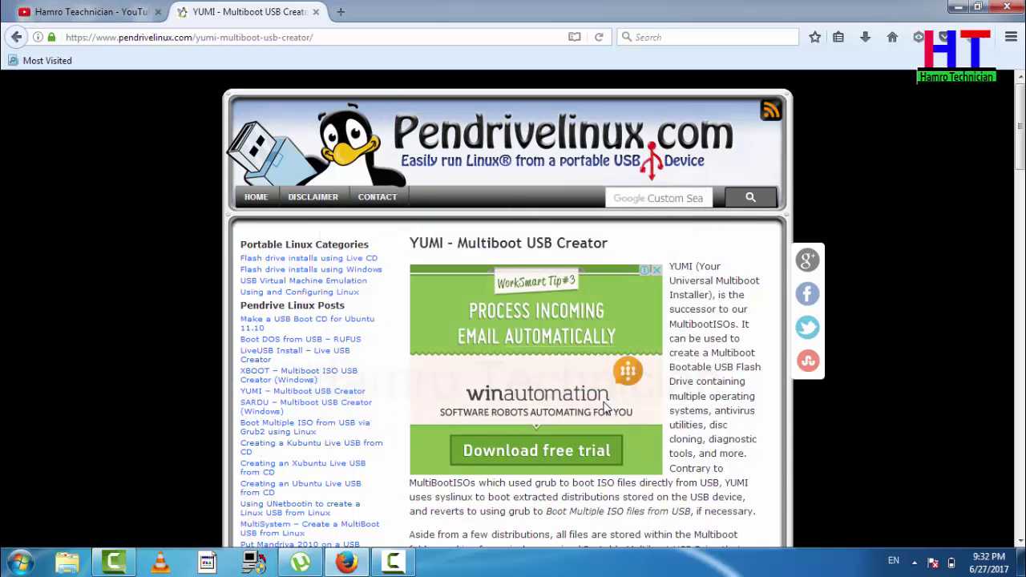